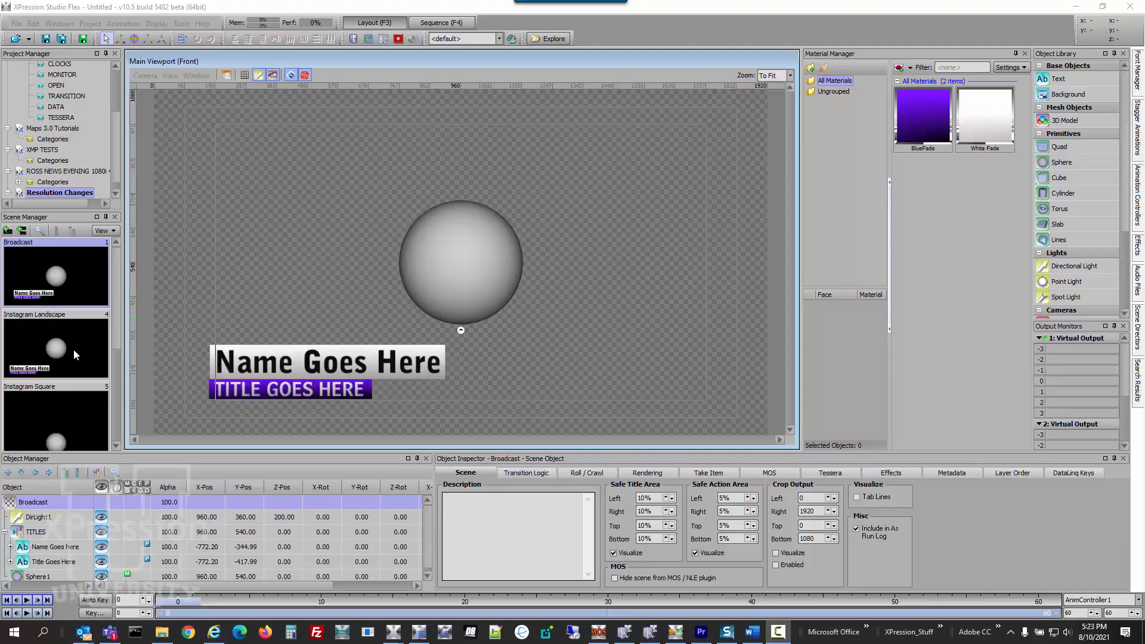
Open the Instagram Square and Instagram Portrait scenes in the viewport to inspect their frame formats
{"action": "scroll", "coordinate": [73, 348], "scroll_direction": "down", "scroll_amount": 2}
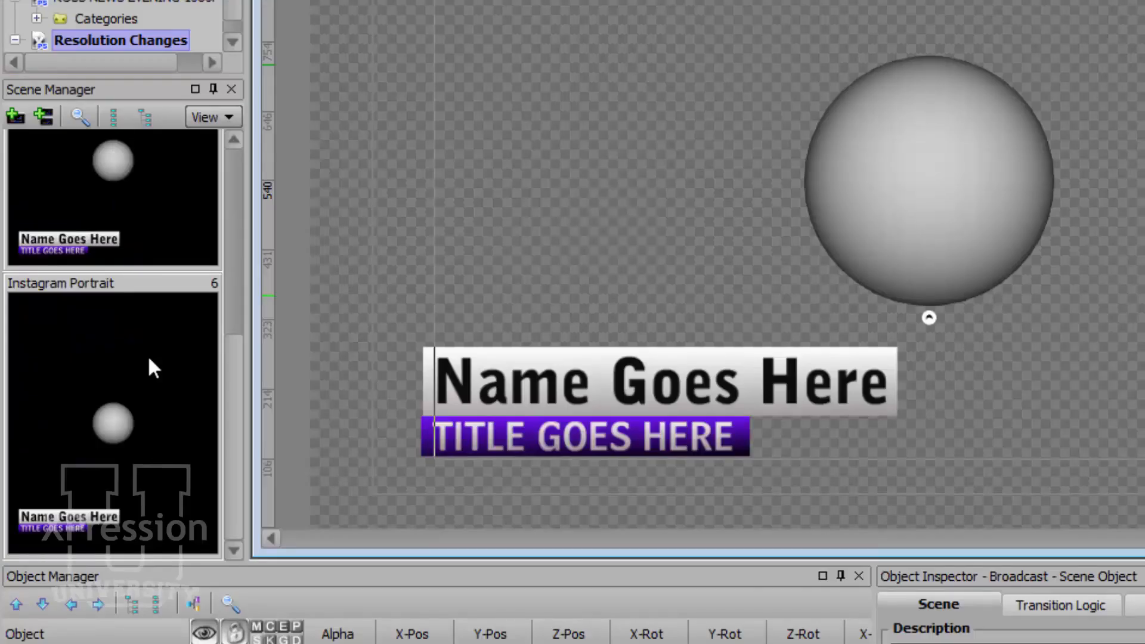
{"action": "scroll", "coordinate": [149, 359], "scroll_direction": "up", "scroll_amount": 3}
{"action": "scroll", "coordinate": [149, 359], "scroll_direction": "down", "scroll_amount": 3}
{"action": "scroll", "coordinate": [241, 343], "scroll_direction": "up", "scroll_amount": 1}
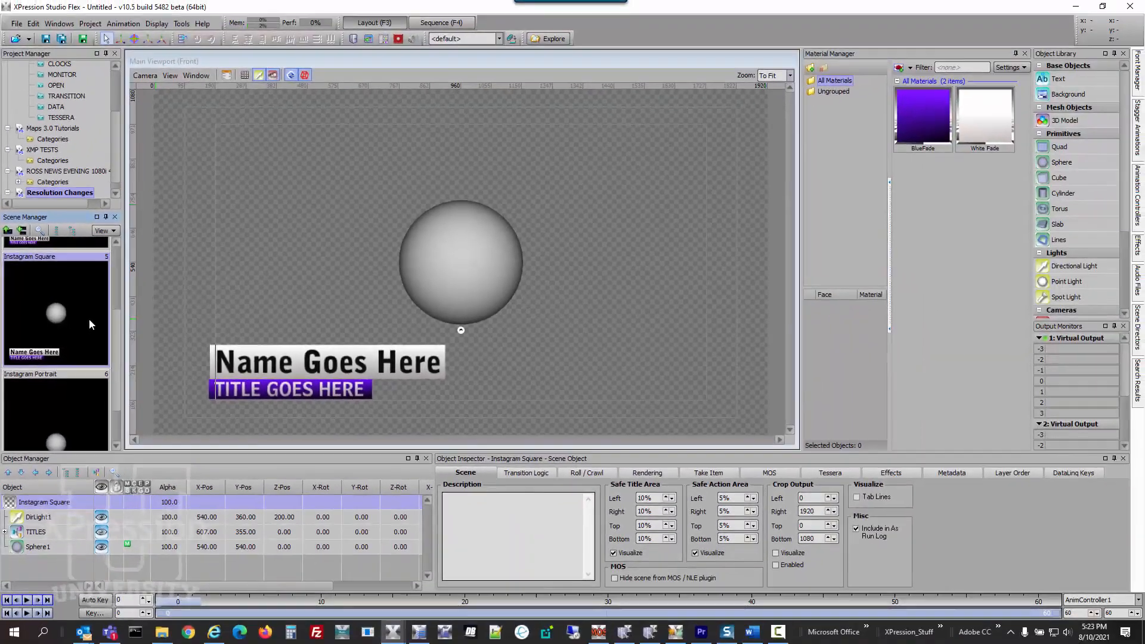
{"action": "left_click", "coordinate": [134, 305]}
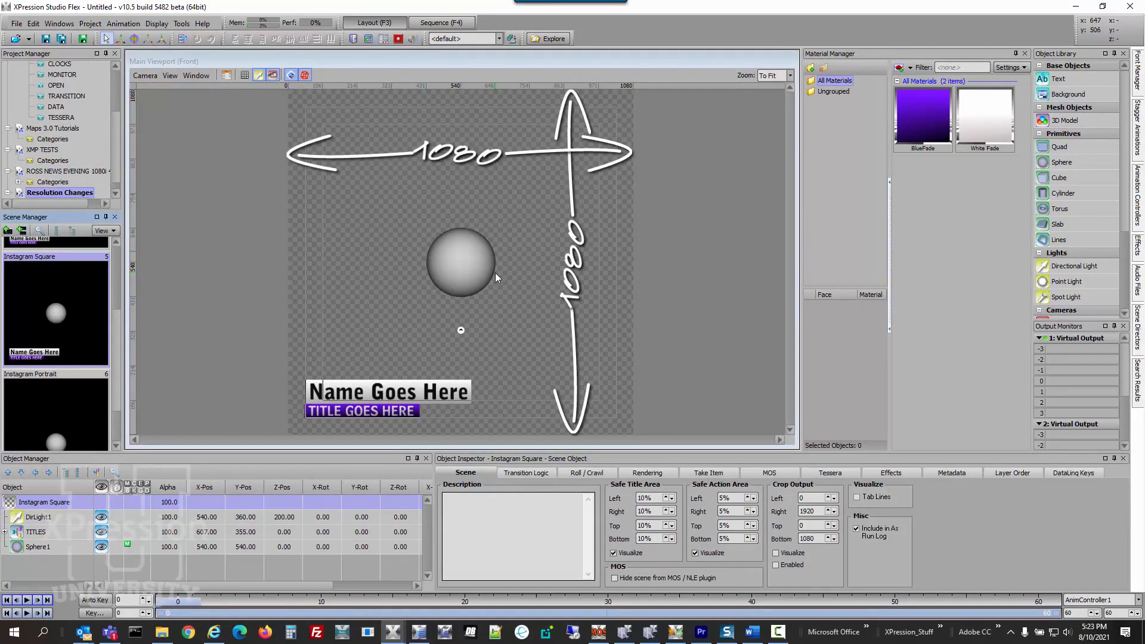
{"action": "left_click", "coordinate": [74, 403]}
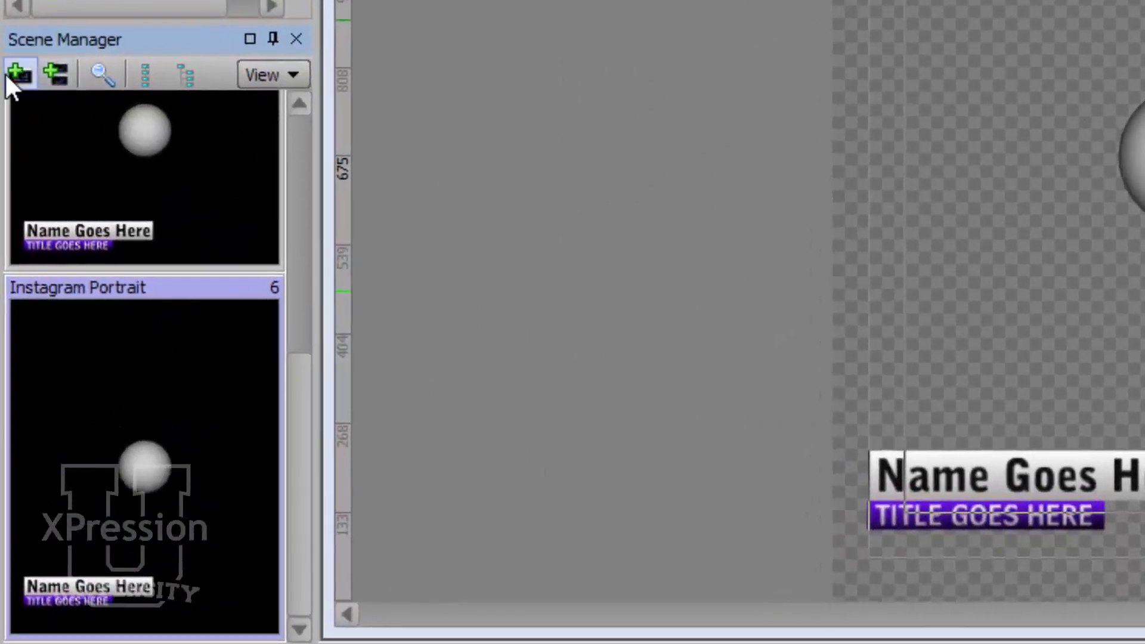
Add a new scene and inspect its frame size options for converting dimensions, without applying a conversion
{"action": "left_click", "coordinate": [7, 74]}
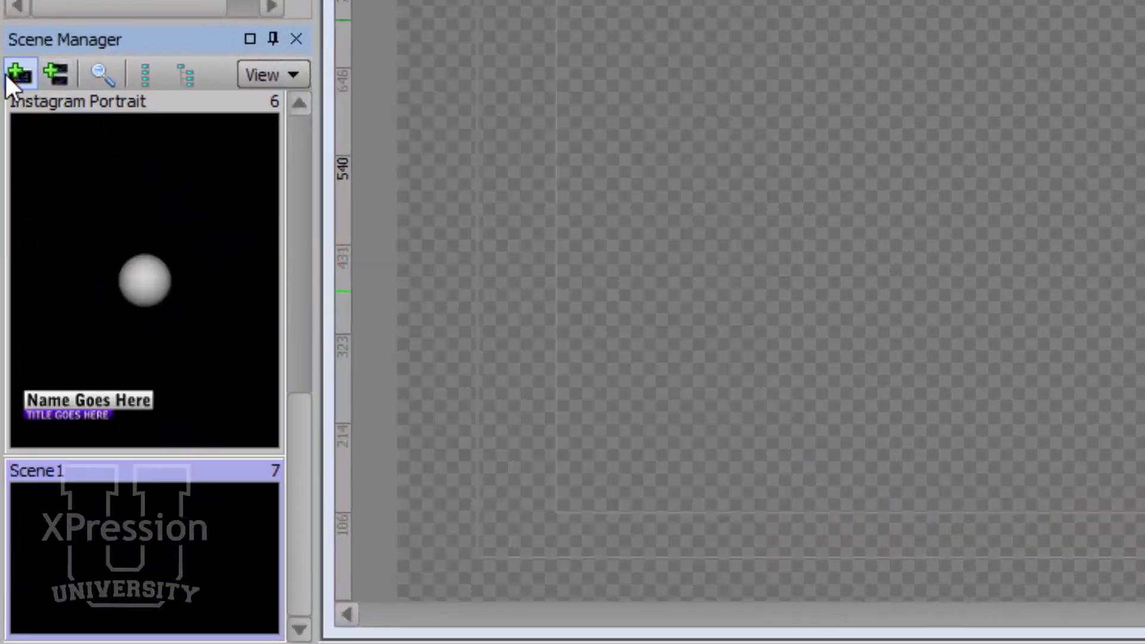
{"action": "right_click", "coordinate": [189, 494]}
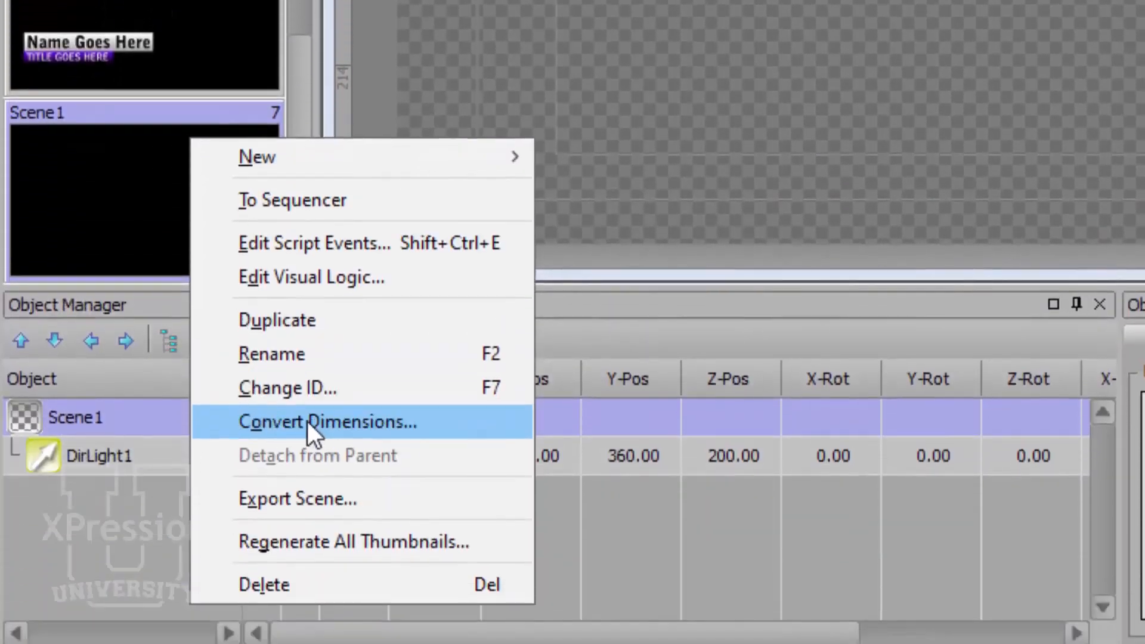
{"action": "left_click", "coordinate": [307, 420]}
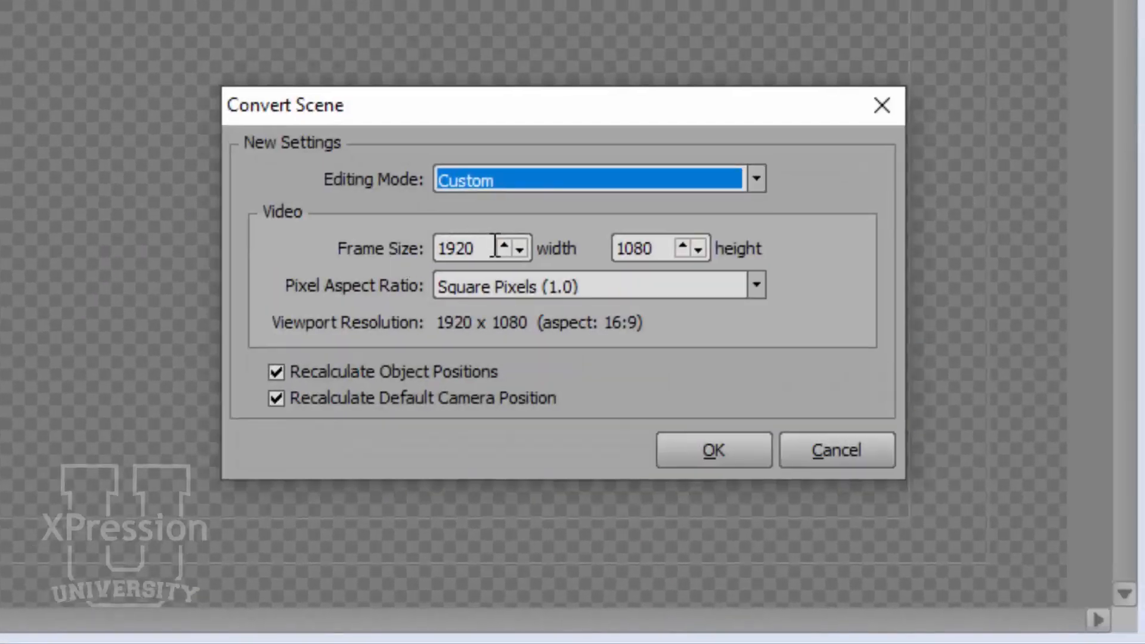
{"action": "left_click", "coordinate": [495, 246]}
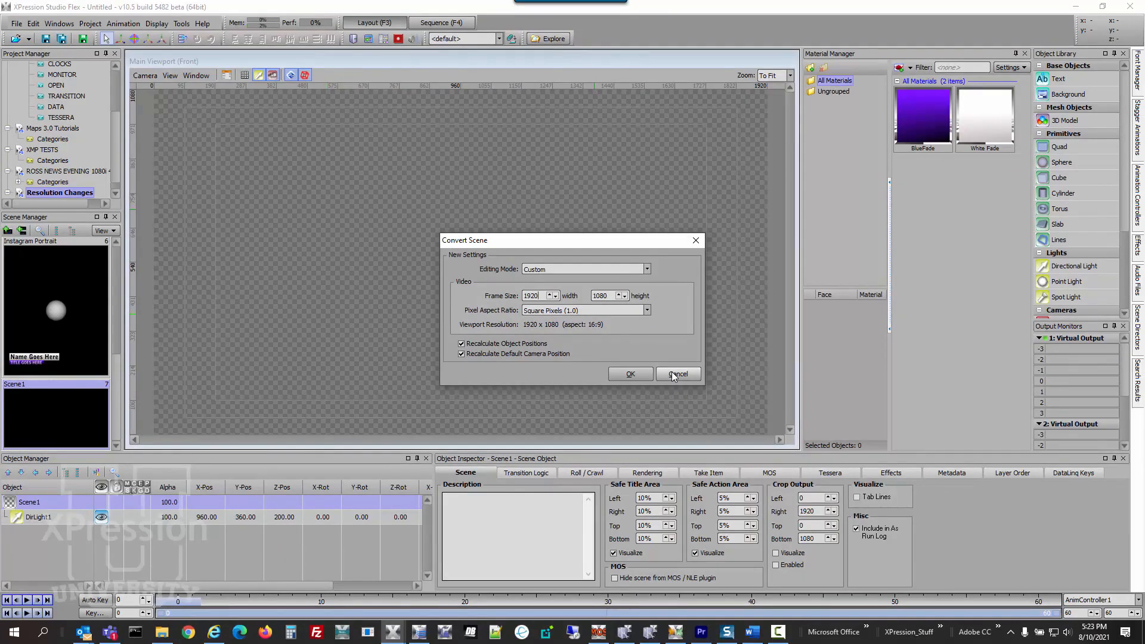
{"action": "left_click", "coordinate": [672, 375]}
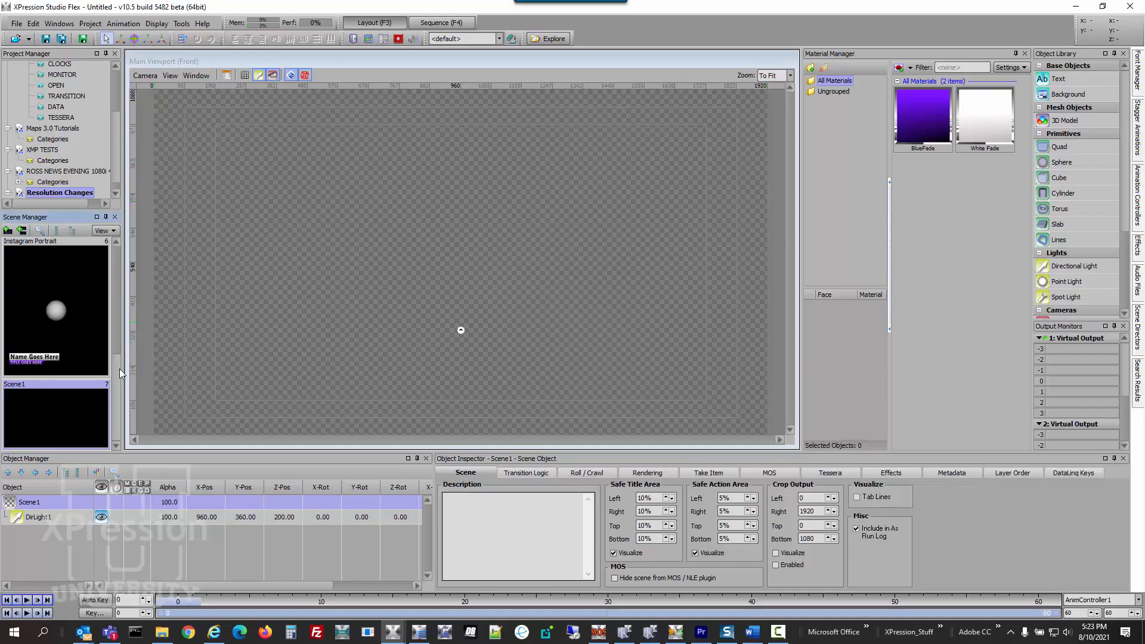
{"action": "left_click_drag", "start_coordinate": [119, 368], "coordinate": [128, 245]}
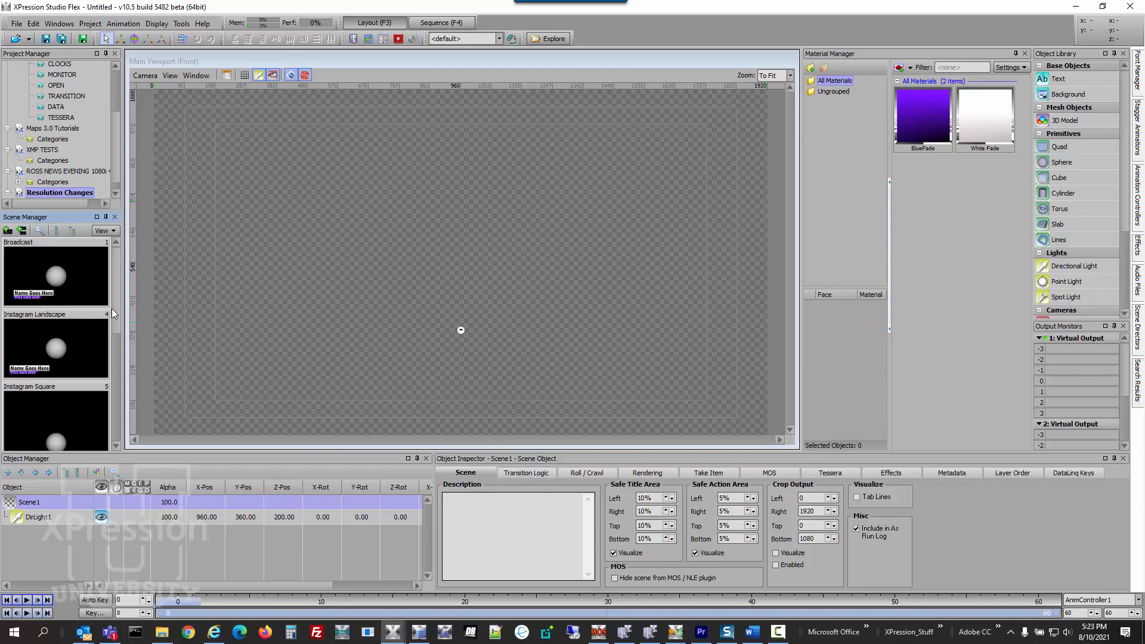
{"action": "scroll", "coordinate": [114, 316], "scroll_direction": "down", "scroll_amount": 2}
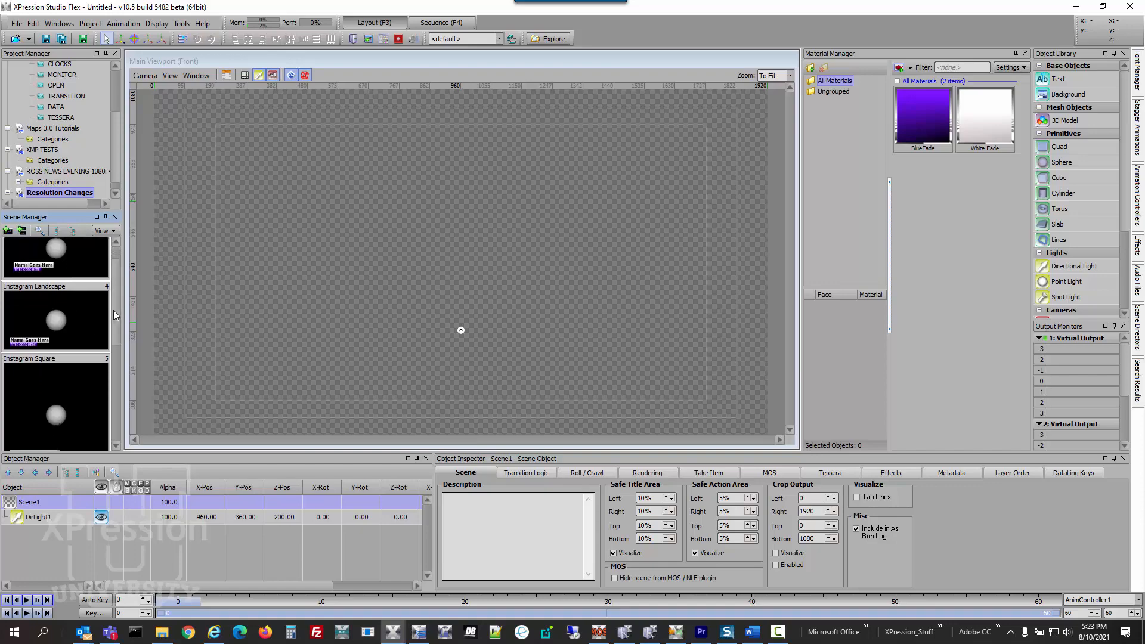
{"action": "scroll", "coordinate": [114, 307], "scroll_direction": "down", "scroll_amount": 4}
{"action": "left_click_drag", "start_coordinate": [112, 335], "coordinate": [121, 385]}
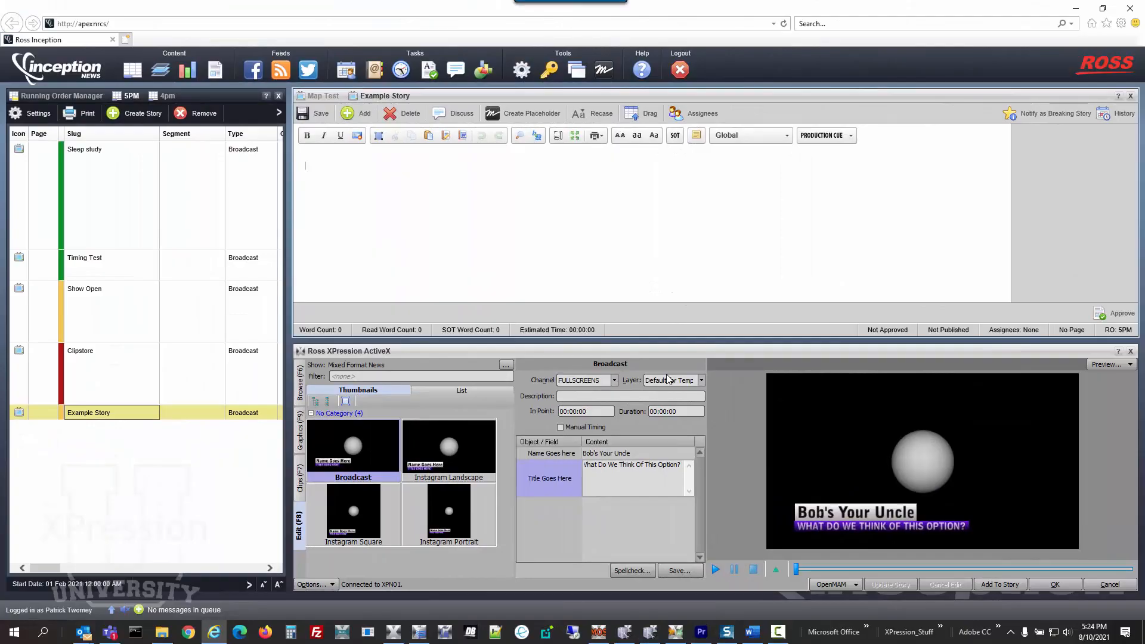
Switch to Ross Inception, add the filled-in Broadcast graphic to Example Story, and save the story
{"action": "left_click", "coordinate": [1010, 588]}
{"action": "left_click", "coordinate": [1012, 589]}
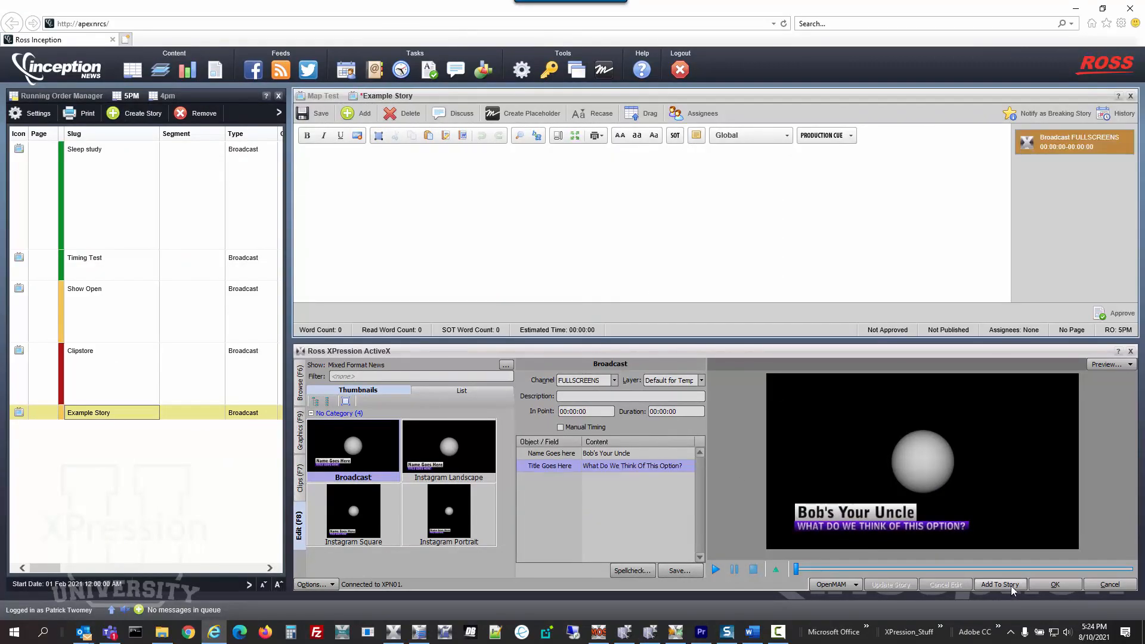
{"action": "left_click", "coordinate": [320, 115]}
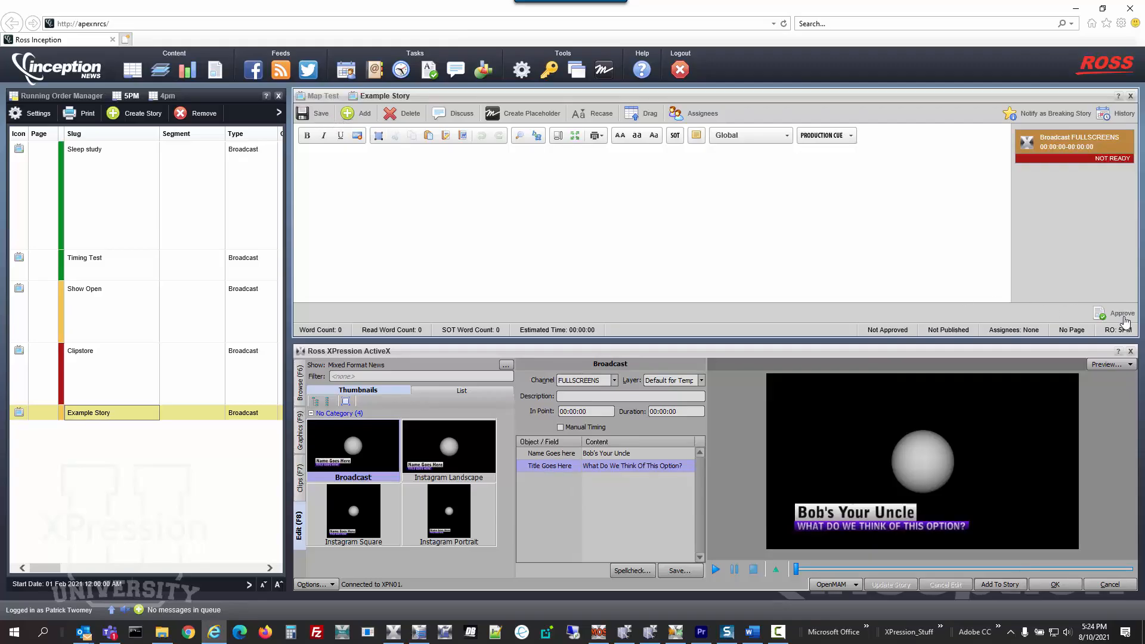
{"action": "left_click", "coordinate": [279, 115]}
{"action": "left_click", "coordinate": [279, 114]}
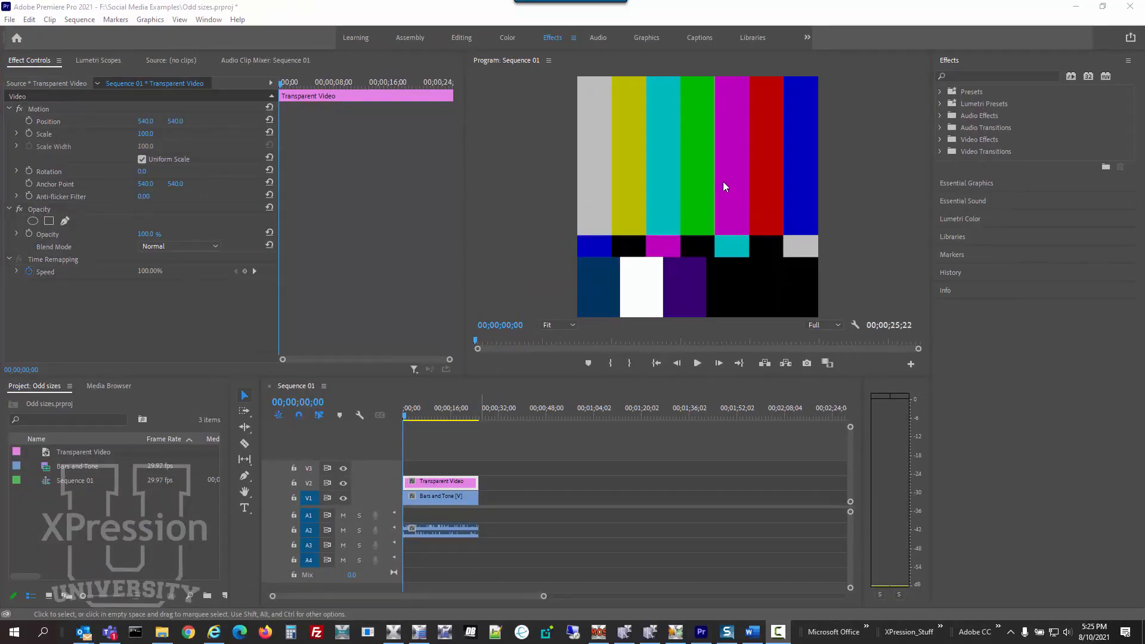
Switch to Adobe Premiere Pro and apply the XPression NLE video effect to the Transparent Video clip on track V2
{"action": "left_click", "coordinate": [940, 140]}
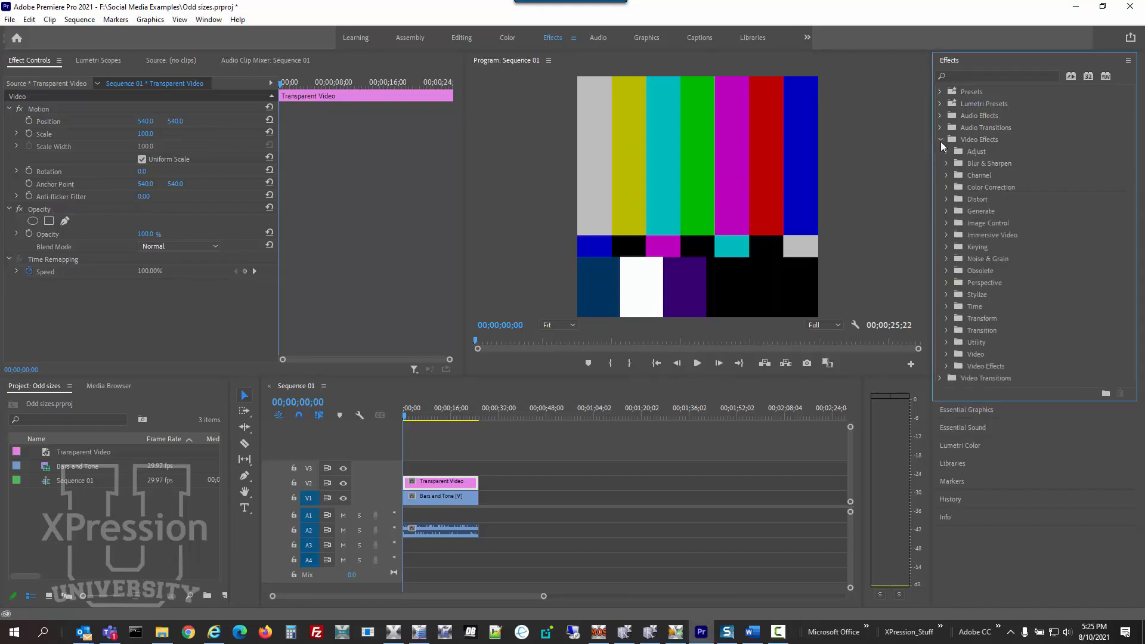
{"action": "left_click", "coordinate": [946, 366]}
{"action": "left_click_drag", "start_coordinate": [972, 378], "coordinate": [457, 481]}
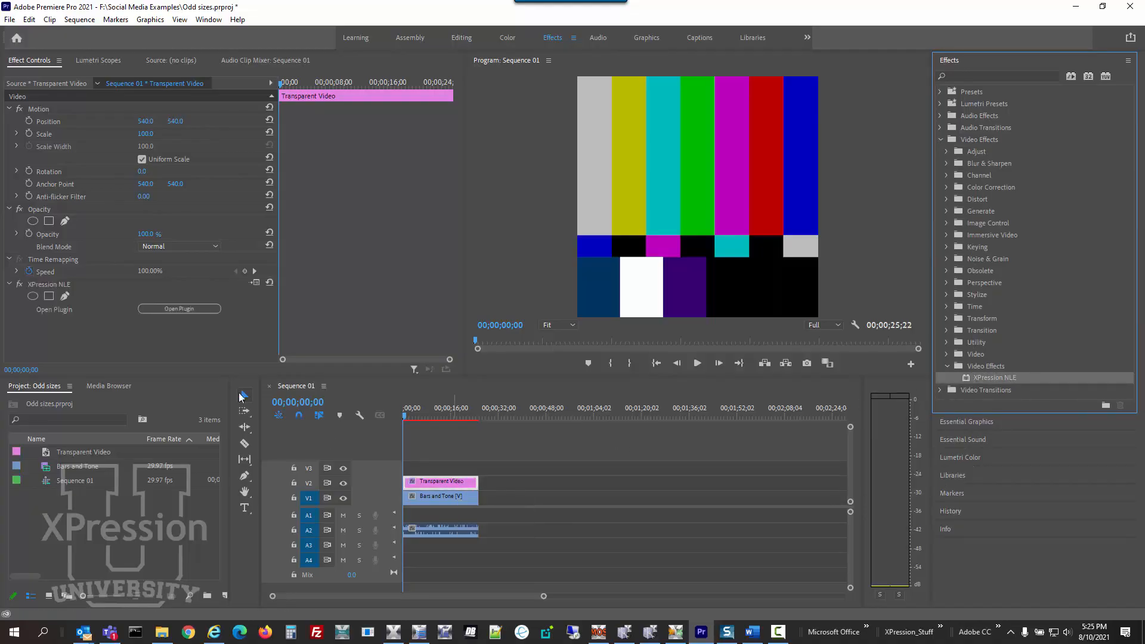
Load the Broadcast graphic from Example Story in the 5PM rundown into the clip's XPression NLE effect
{"action": "left_click", "coordinate": [163, 310]}
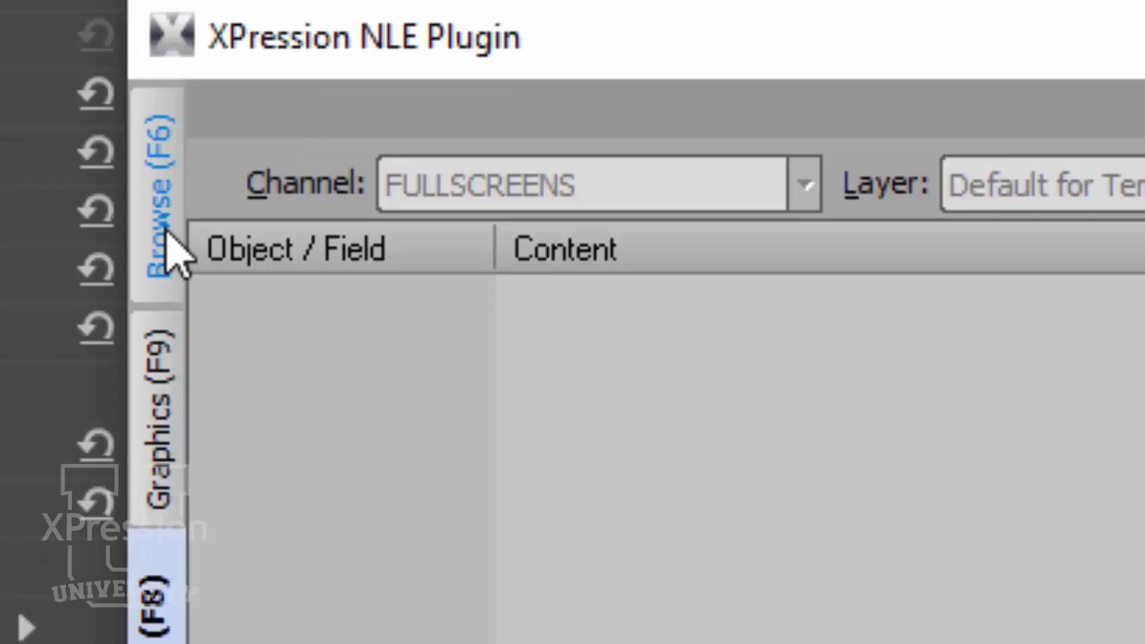
{"action": "left_click", "coordinate": [67, 158]}
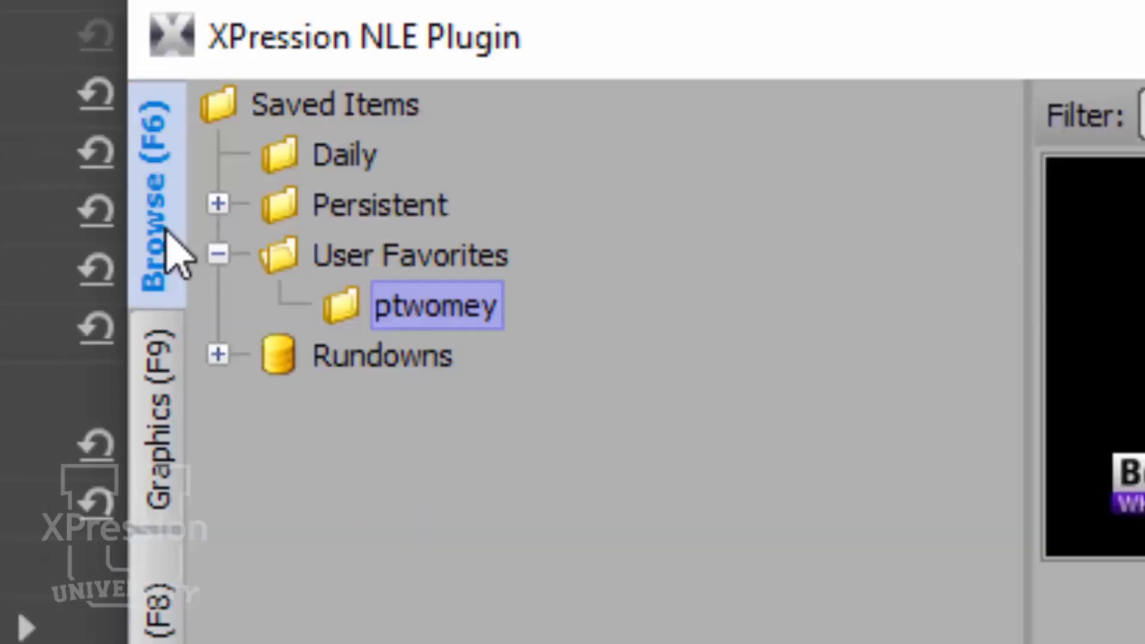
{"action": "left_click", "coordinate": [219, 354]}
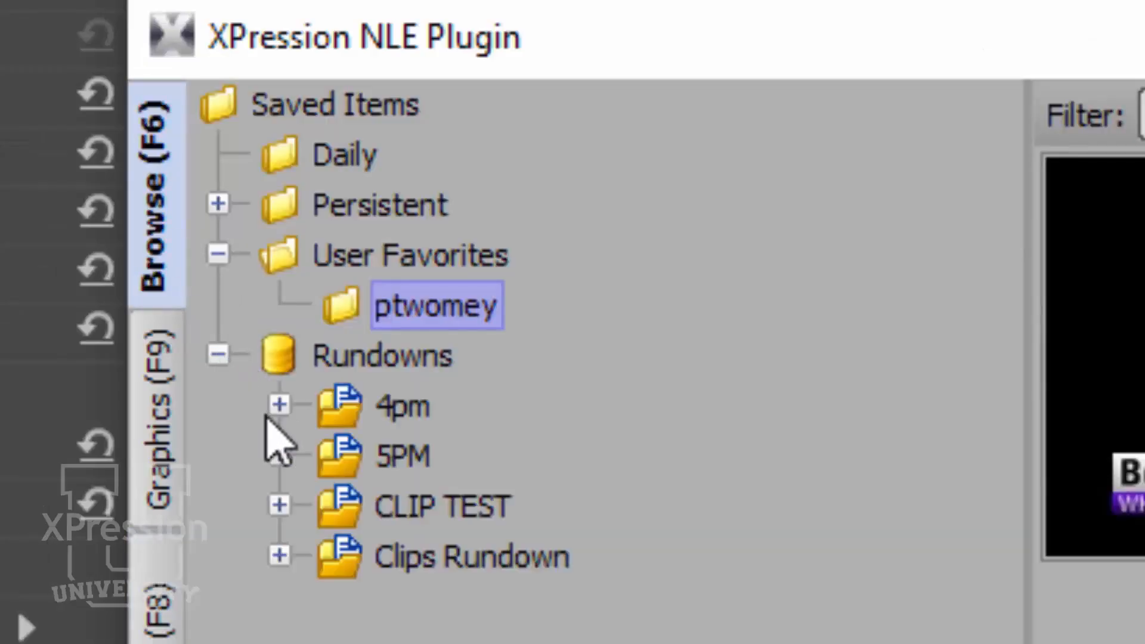
{"action": "left_click", "coordinate": [279, 455]}
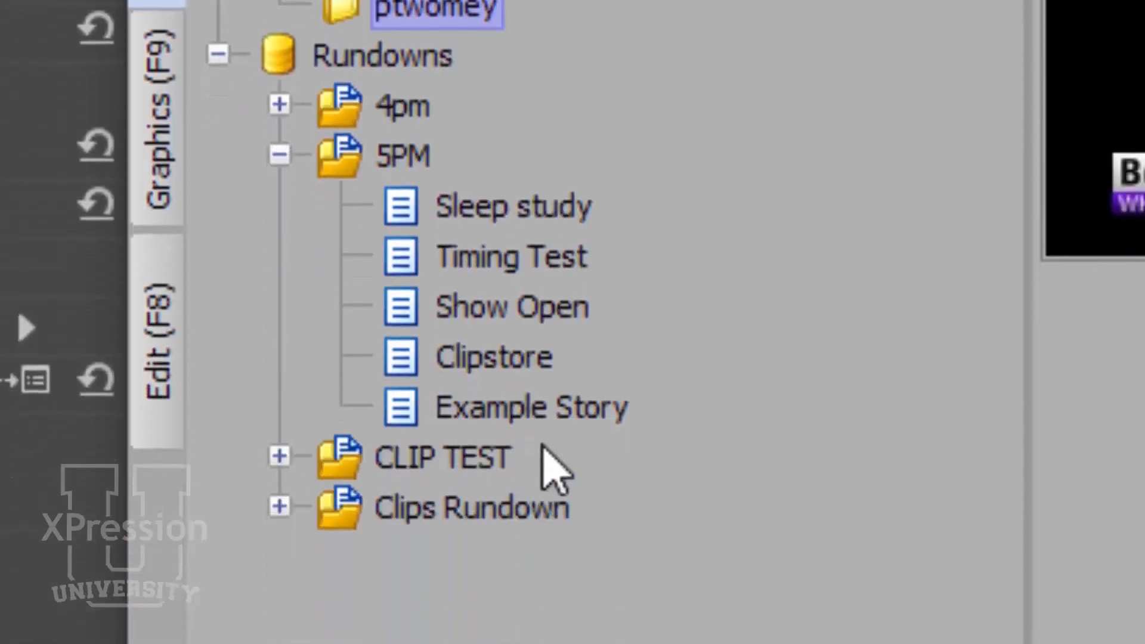
{"action": "left_click", "coordinate": [552, 407]}
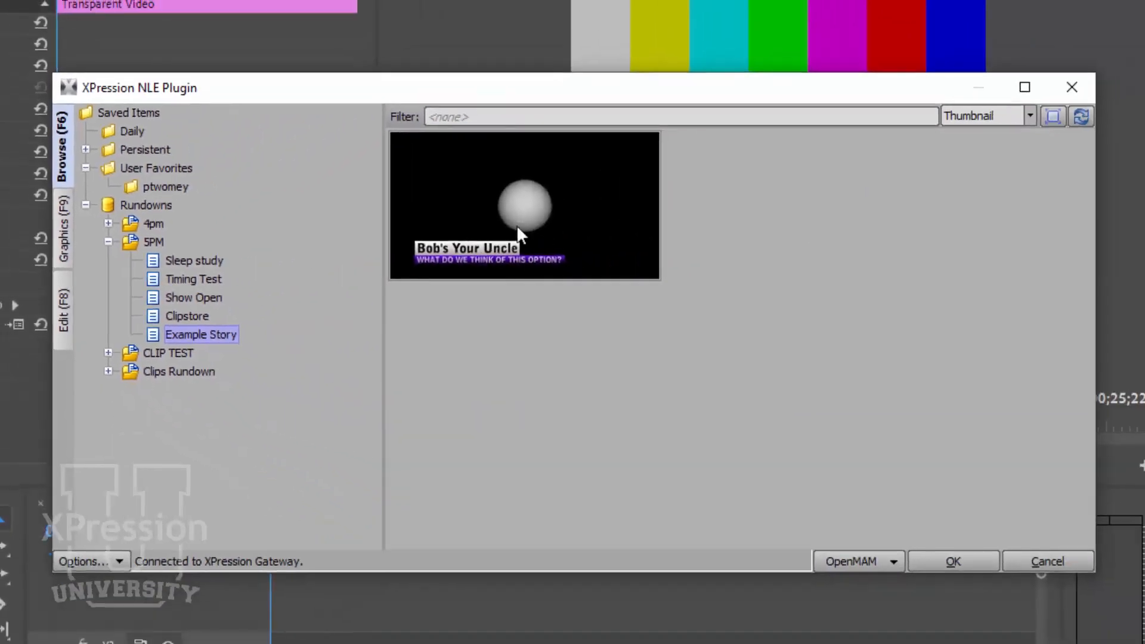
{"action": "mouse_move", "coordinate": [517, 229]}
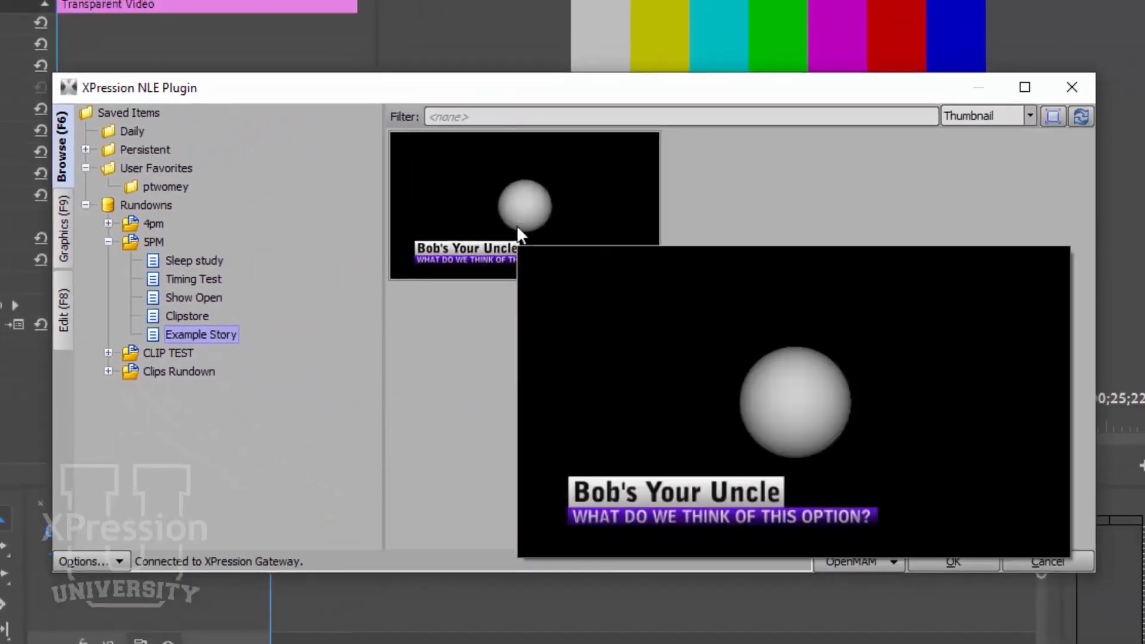
{"action": "double_click", "coordinate": [482, 237]}
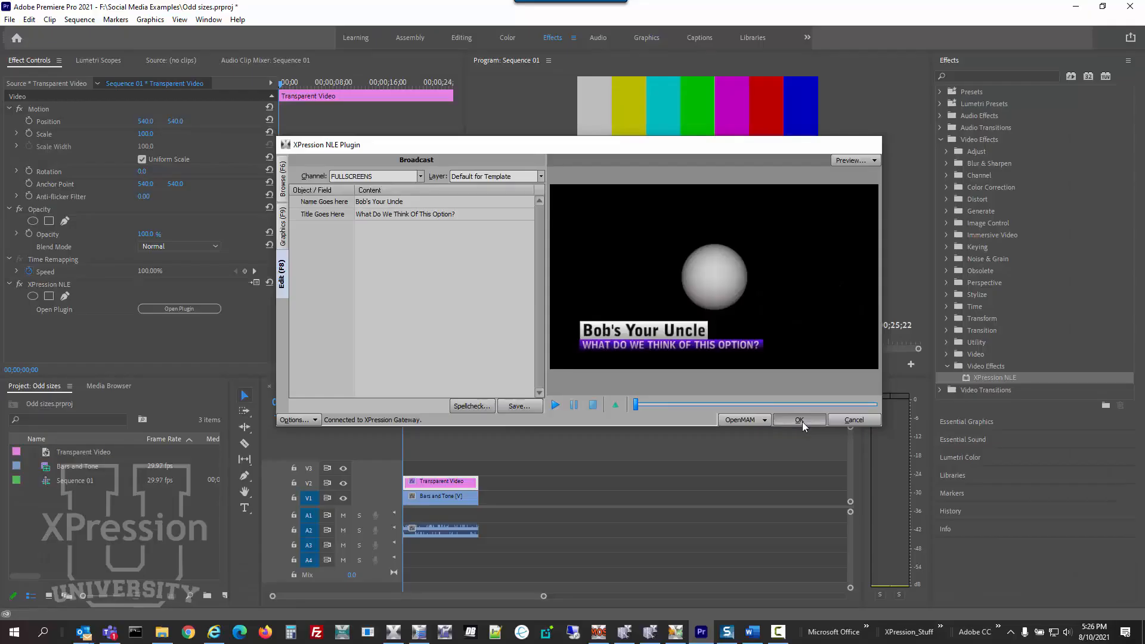
{"action": "left_click", "coordinate": [955, 564]}
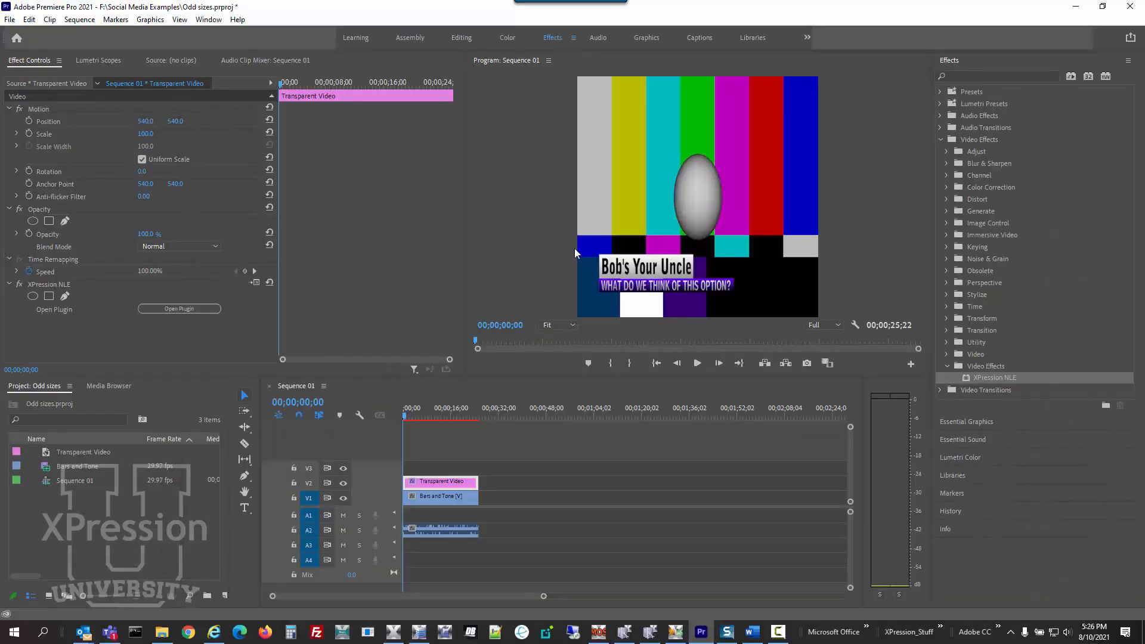
Change the XPression NLE effect's template to Instagram Square, keeping the entered text, and apply it to the clip
{"action": "left_click", "coordinate": [182, 312]}
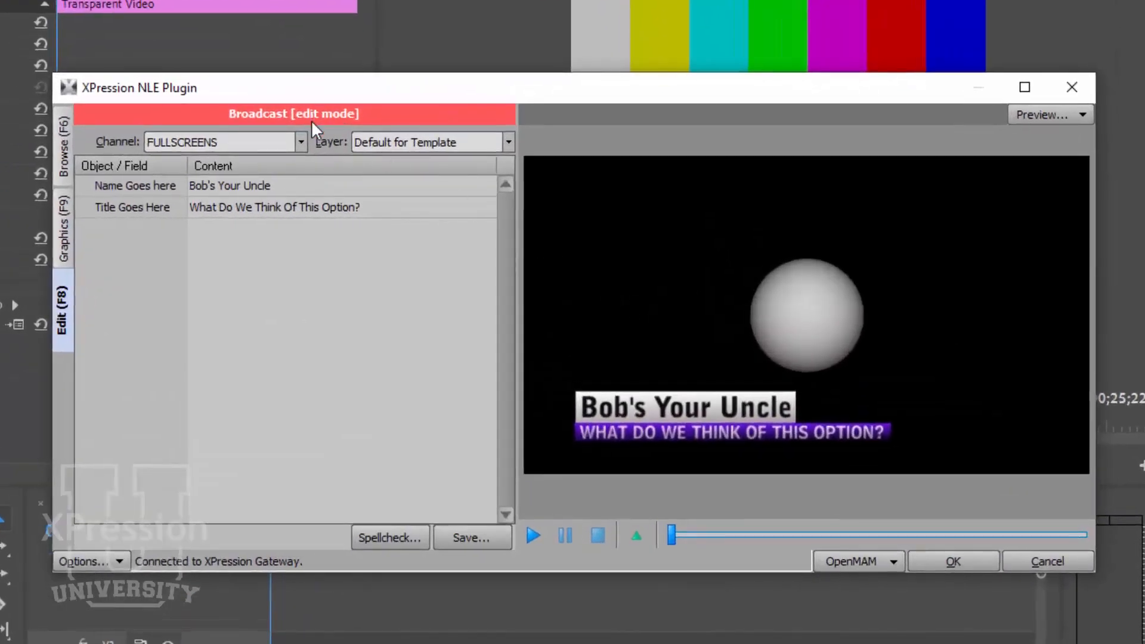
{"action": "left_click", "coordinate": [61, 235]}
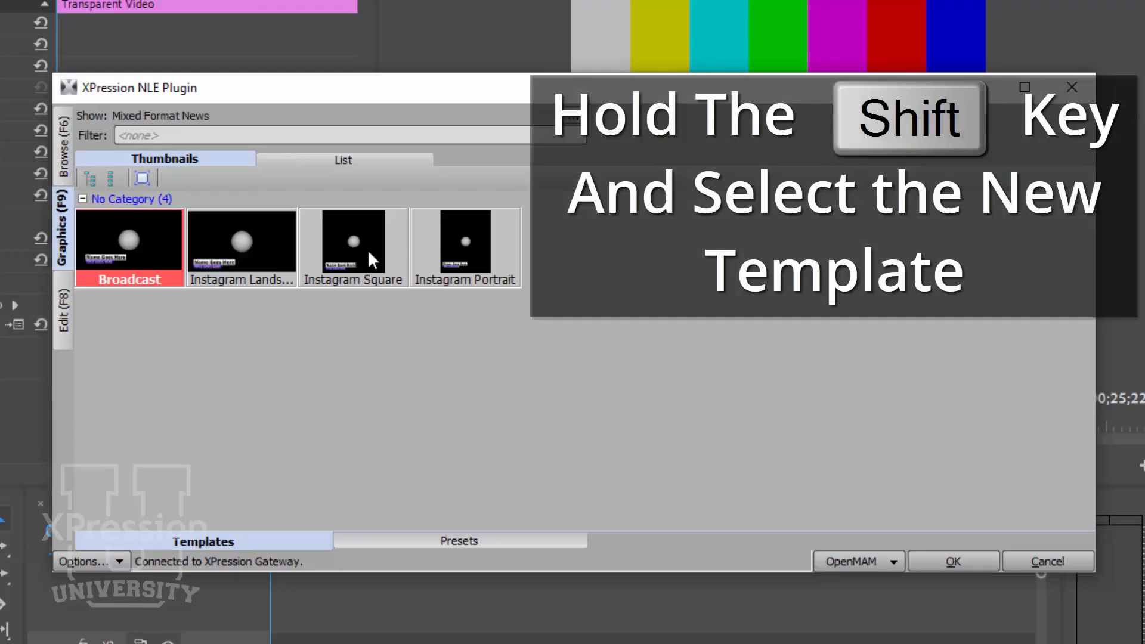
{"action": "left_click", "coordinate": [368, 249], "text": "shift"}
{"action": "left_click", "coordinate": [367, 249], "text": "shift"}
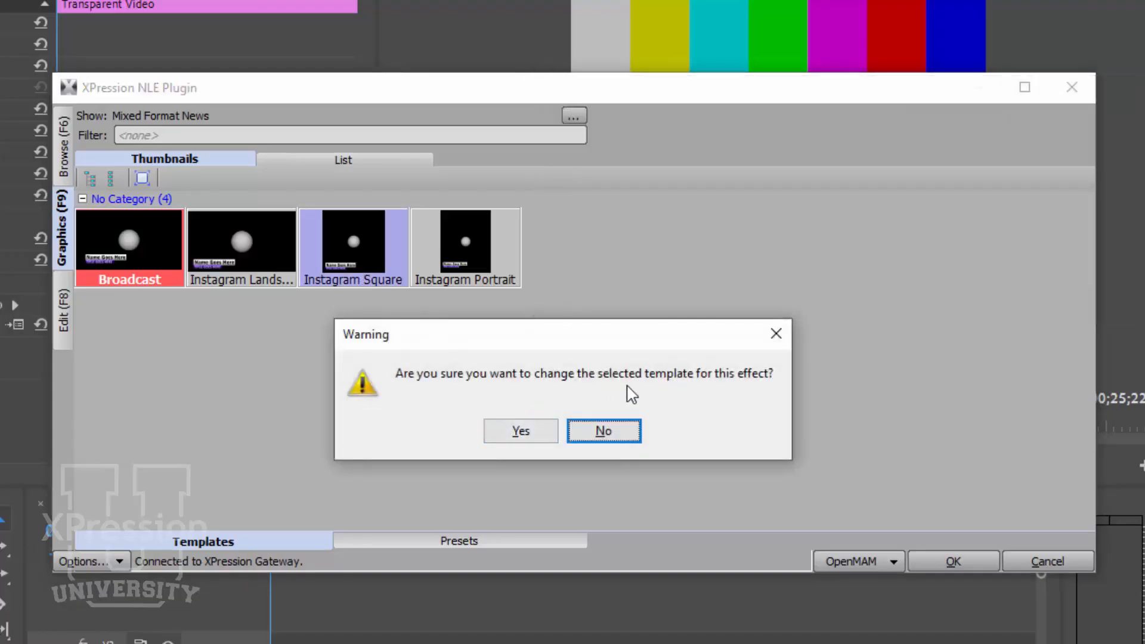
{"action": "left_click", "coordinate": [539, 435]}
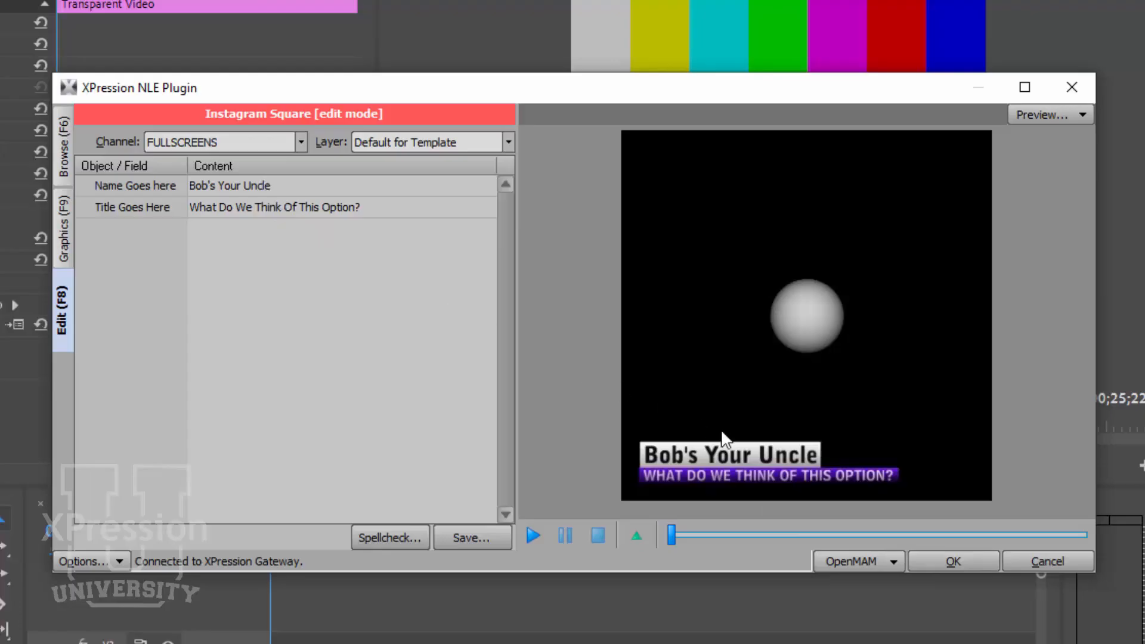
{"action": "left_click", "coordinate": [925, 565]}
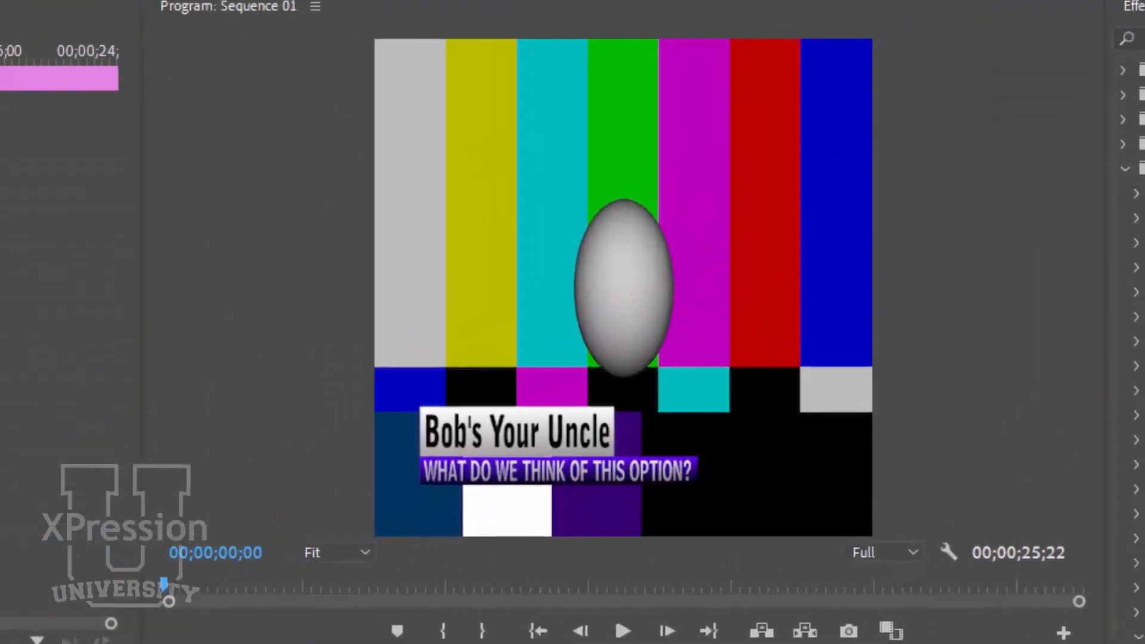